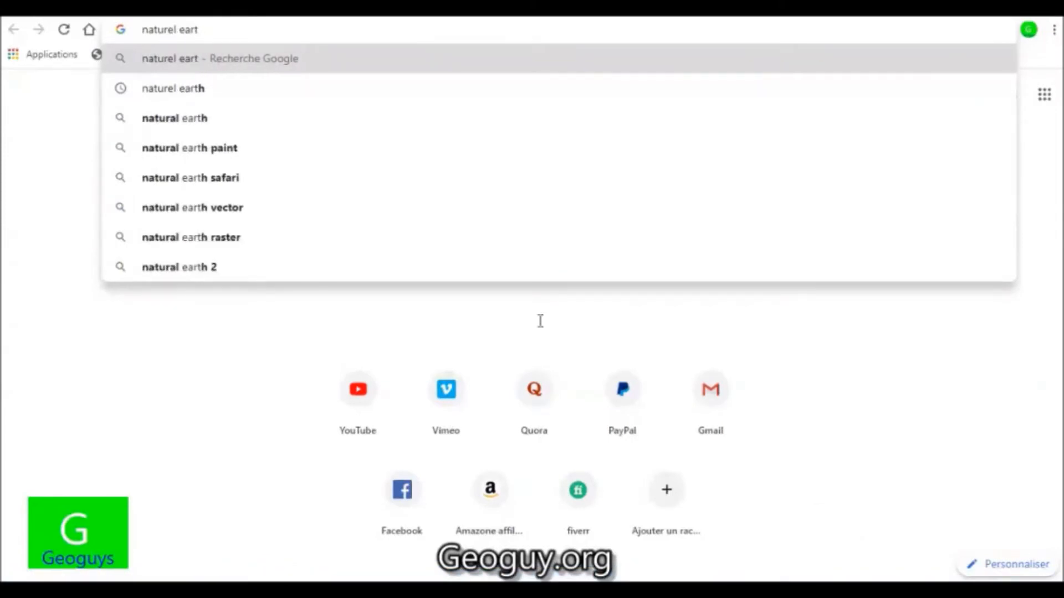
Search the web for "naturel earth" and open the Natural Earth downloads page
text(h)
key(Return)
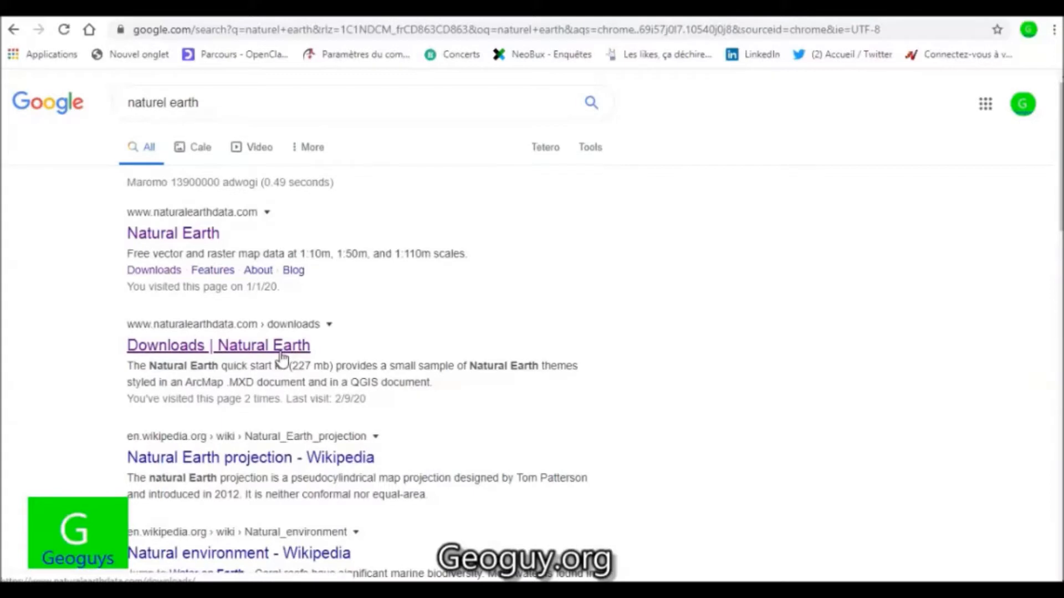
click(256, 351)
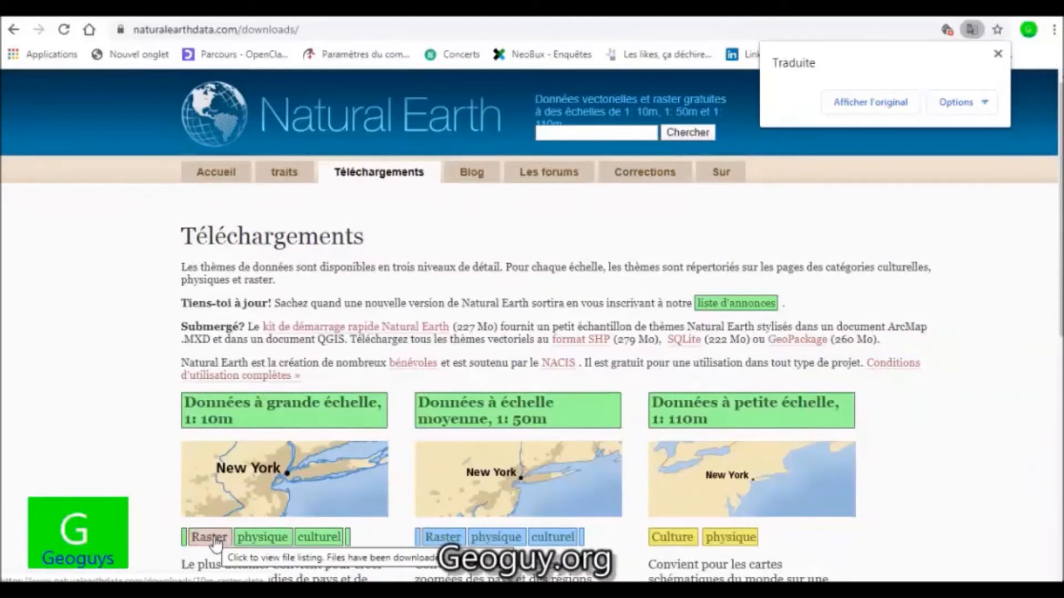
Look at the 1:10m physical vectors page, return to the downloads overview and open the large-scale cultural data
click(251, 539)
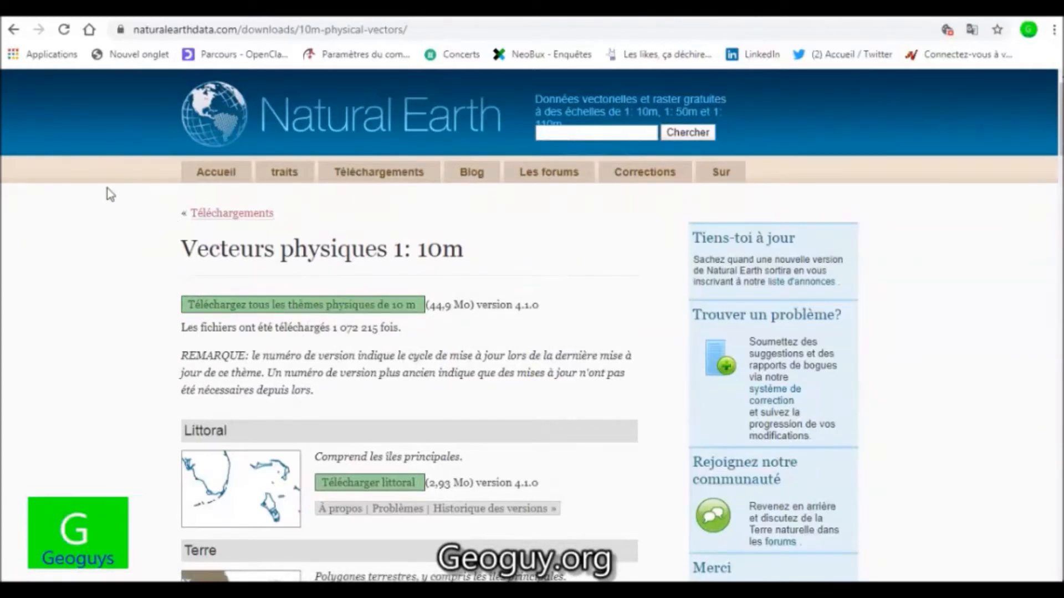
click(14, 30)
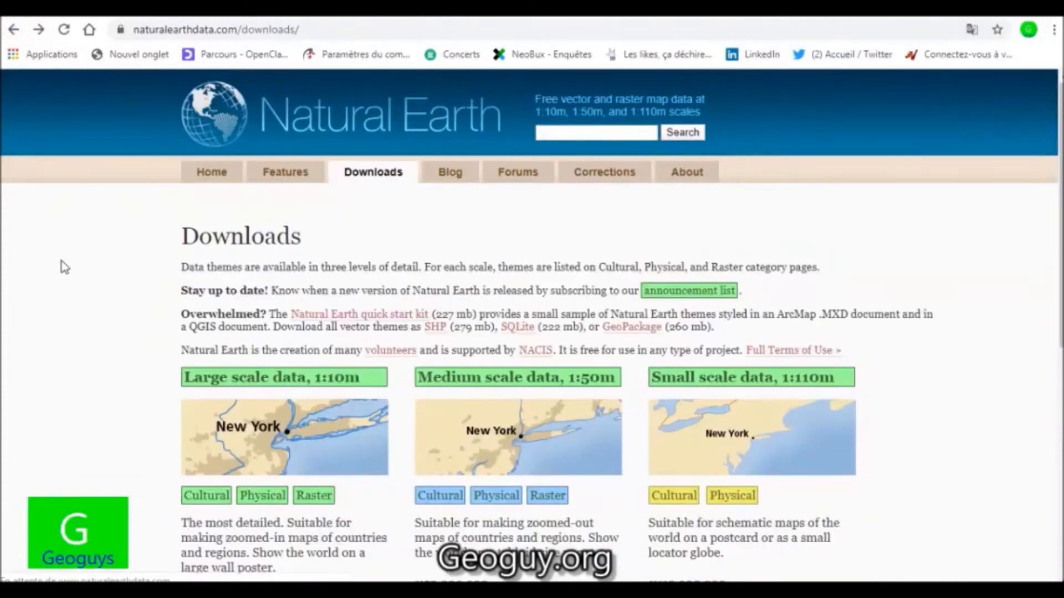
click(322, 538)
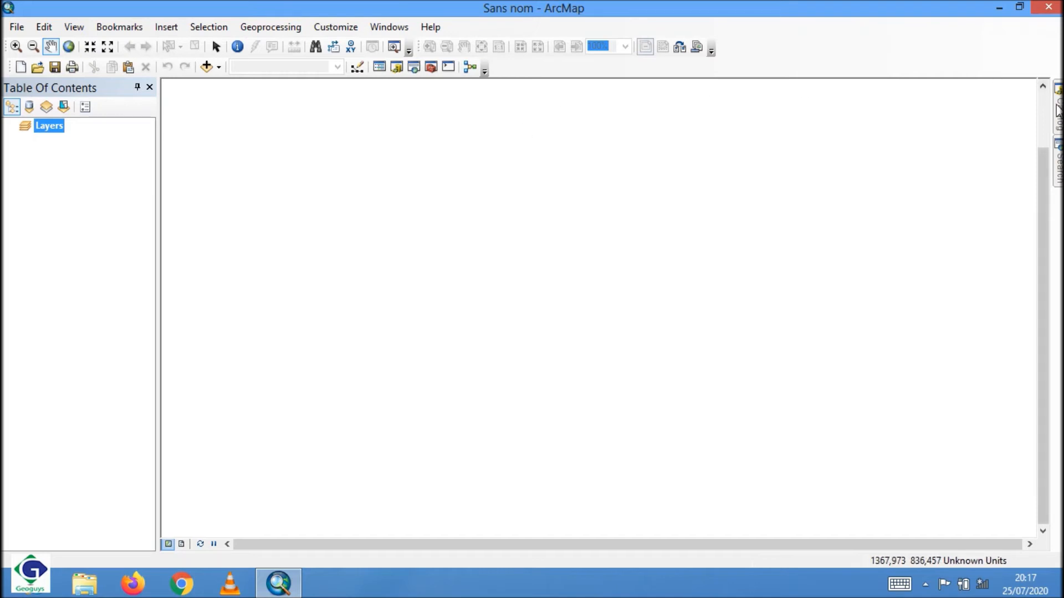
Close the Catalog window in ArcMap and reopen it docked beside the map
click(1059, 105)
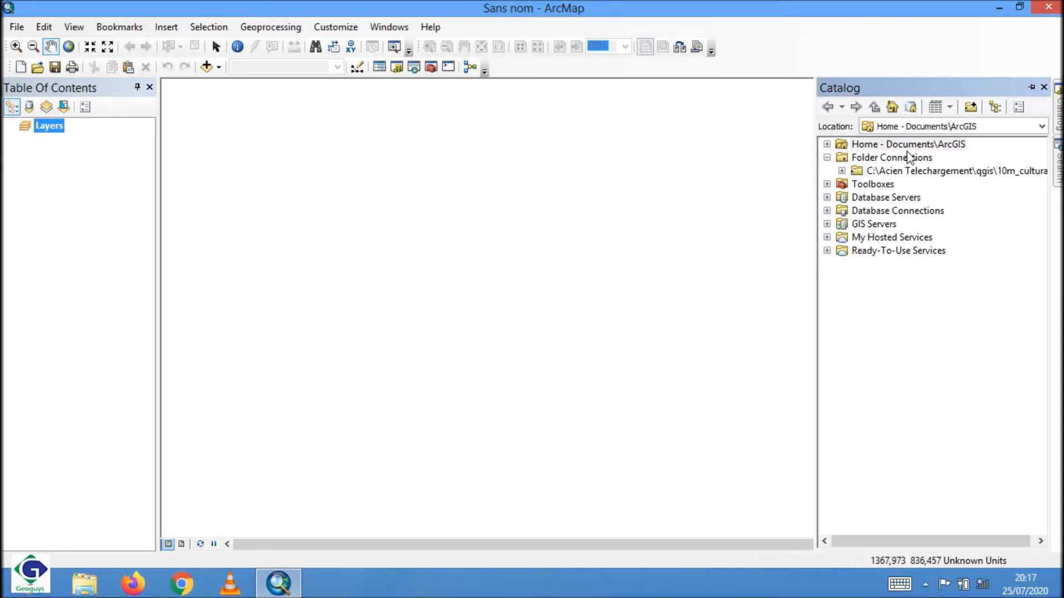
click(1044, 87)
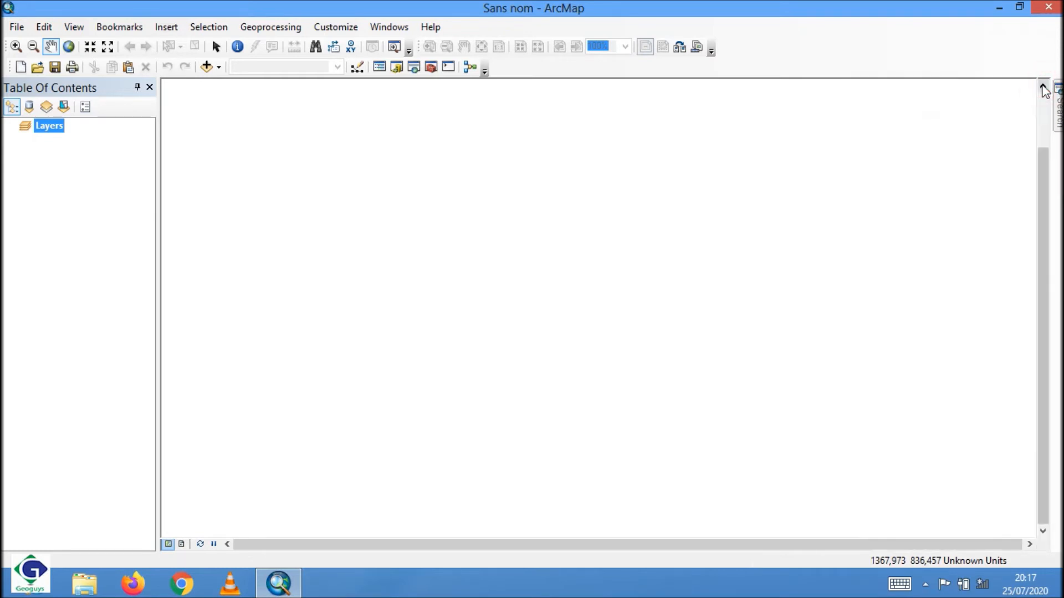
click(389, 28)
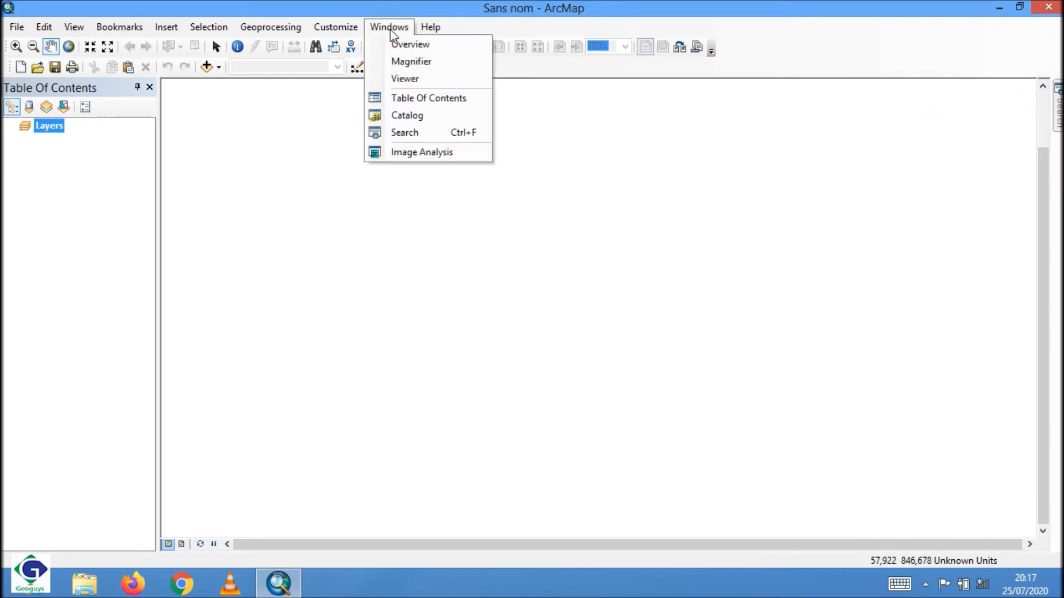
click(403, 117)
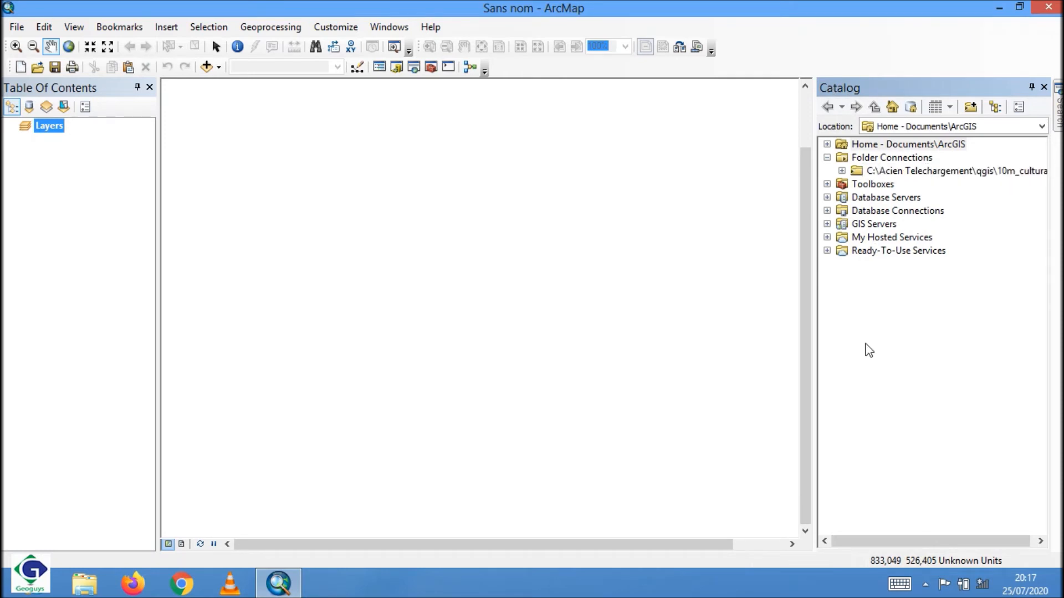
click(919, 160)
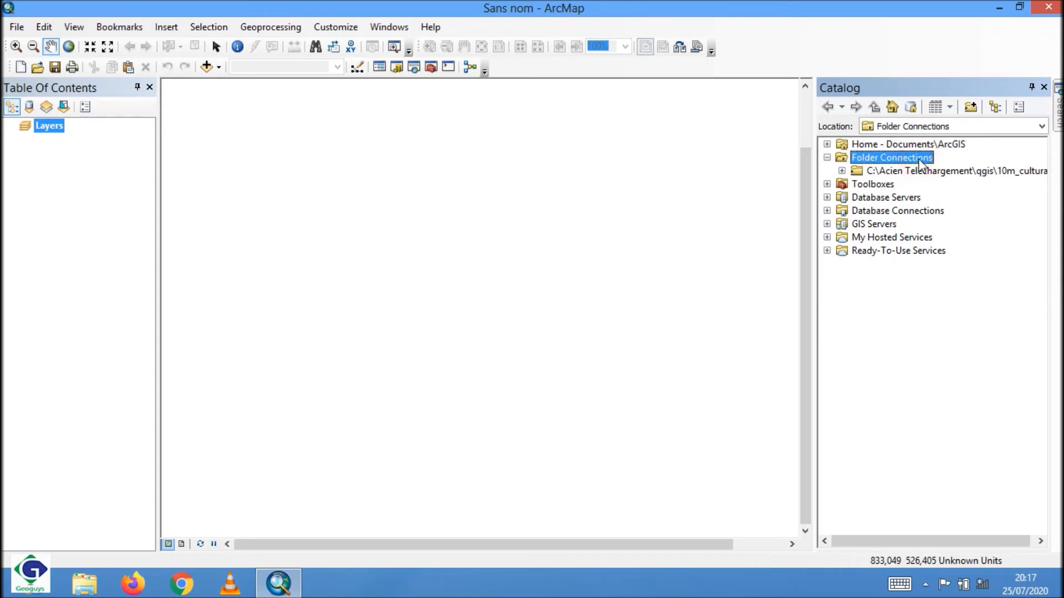
right_click(920, 161)
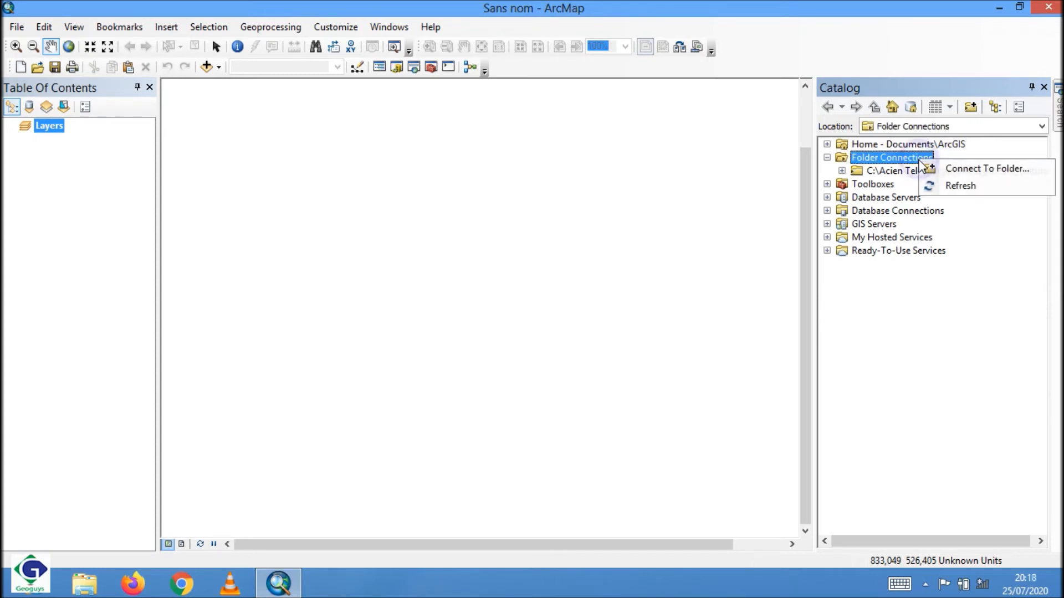
click(952, 175)
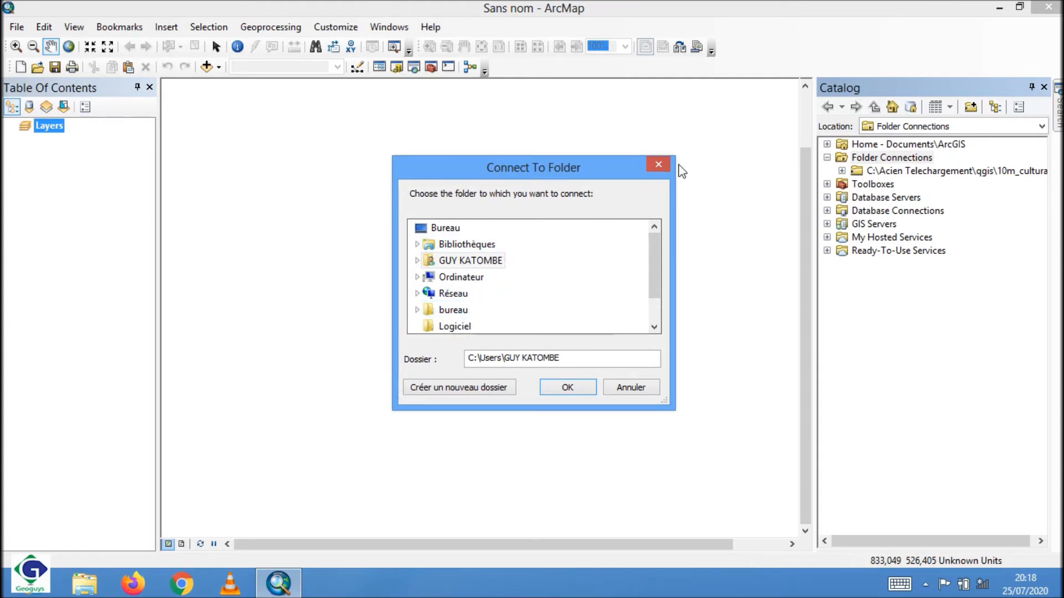
click(658, 165)
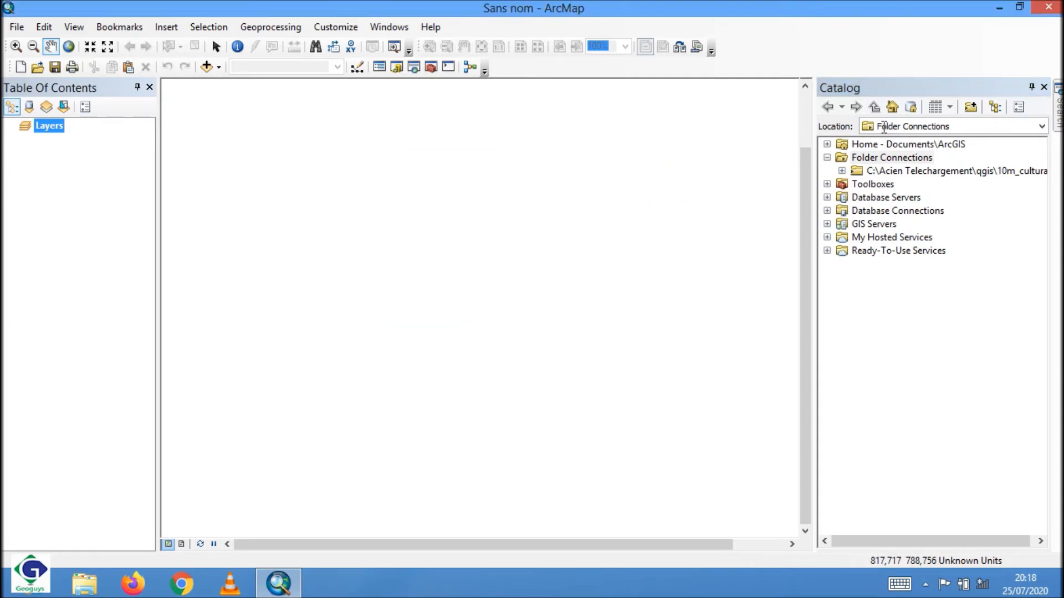
Add a folder connection in the Catalog to C:\Acien Telechargement\qgis\10m_cultural
click(972, 109)
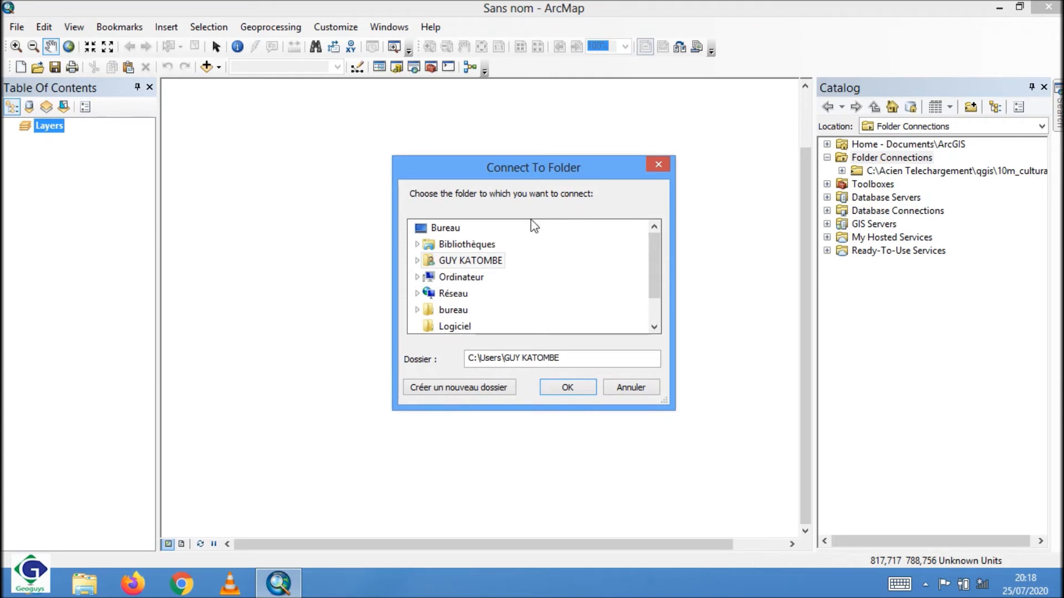
click(654, 327)
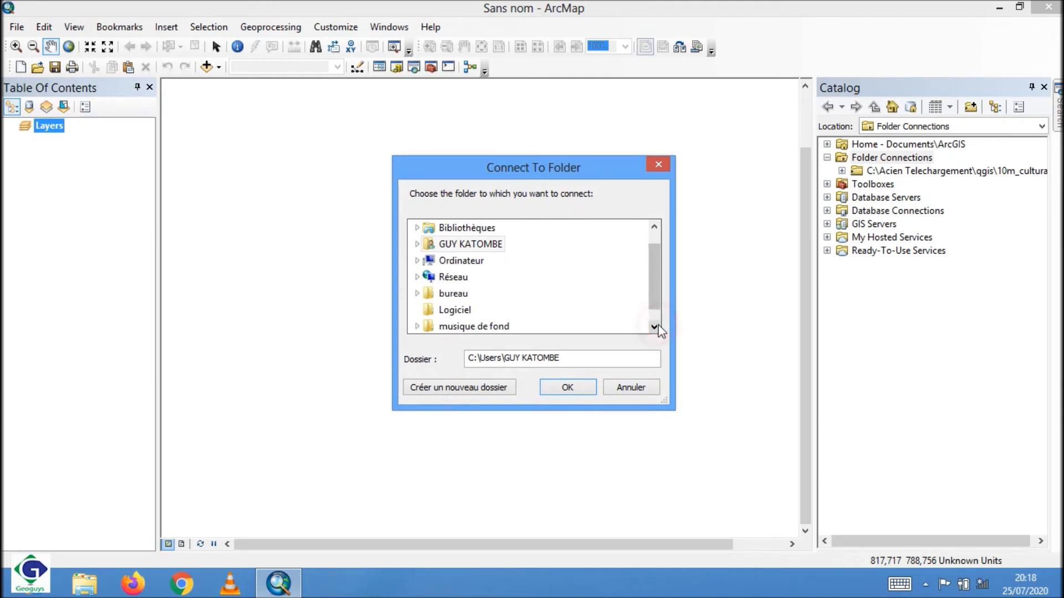
click(654, 327)
click(459, 243)
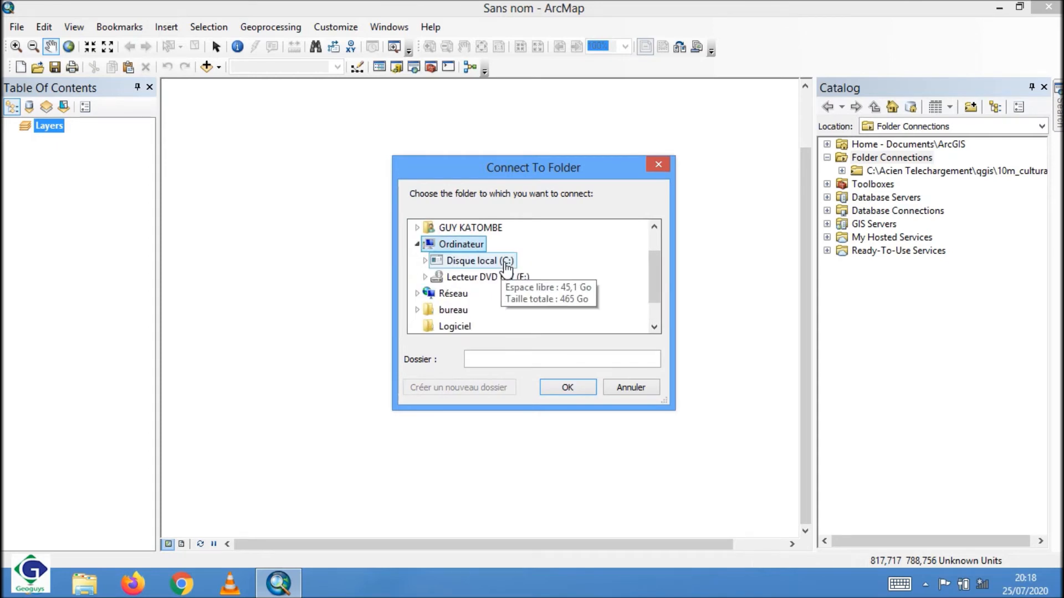
double_click(476, 261)
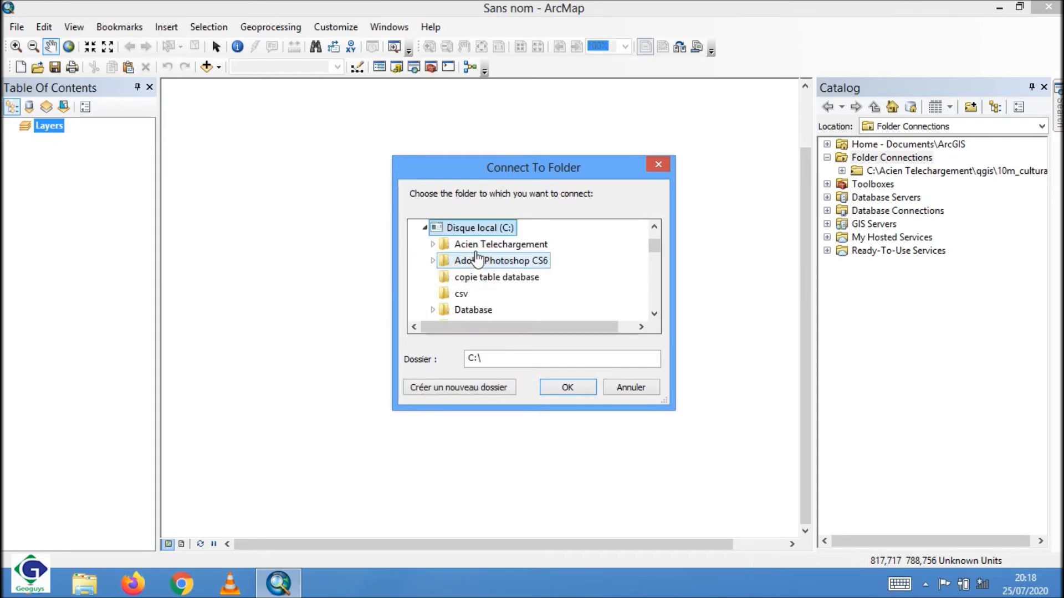
double_click(472, 245)
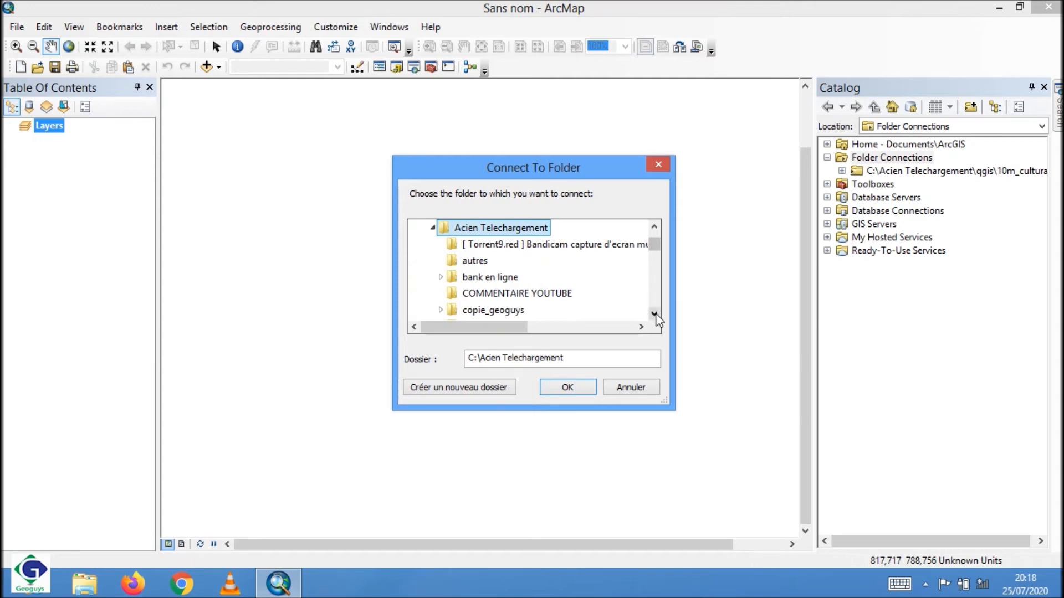
drag(655, 315, 656, 315)
double_click(470, 277)
click(655, 314)
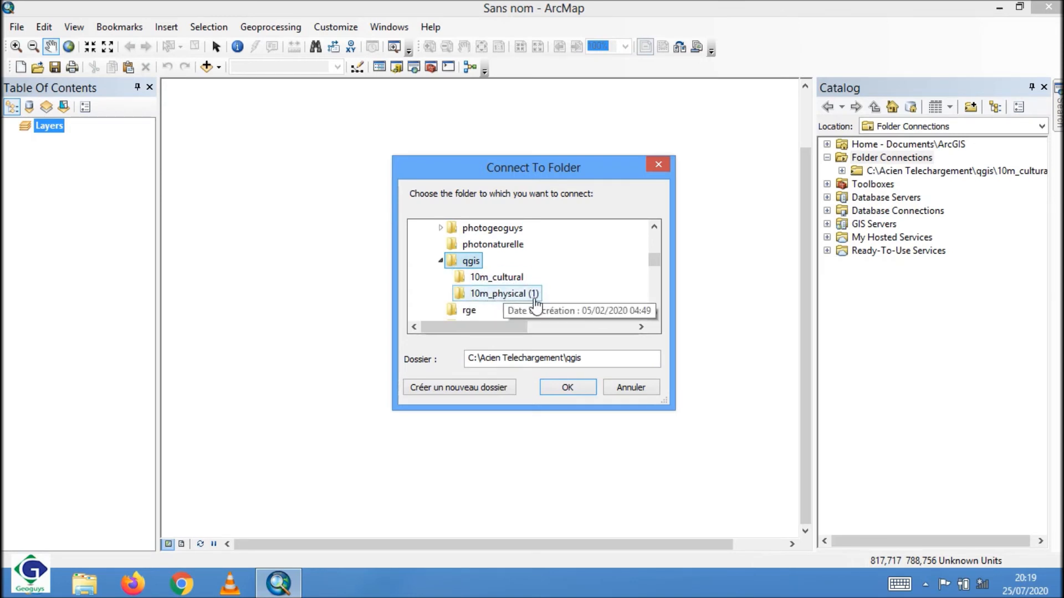
click(483, 281)
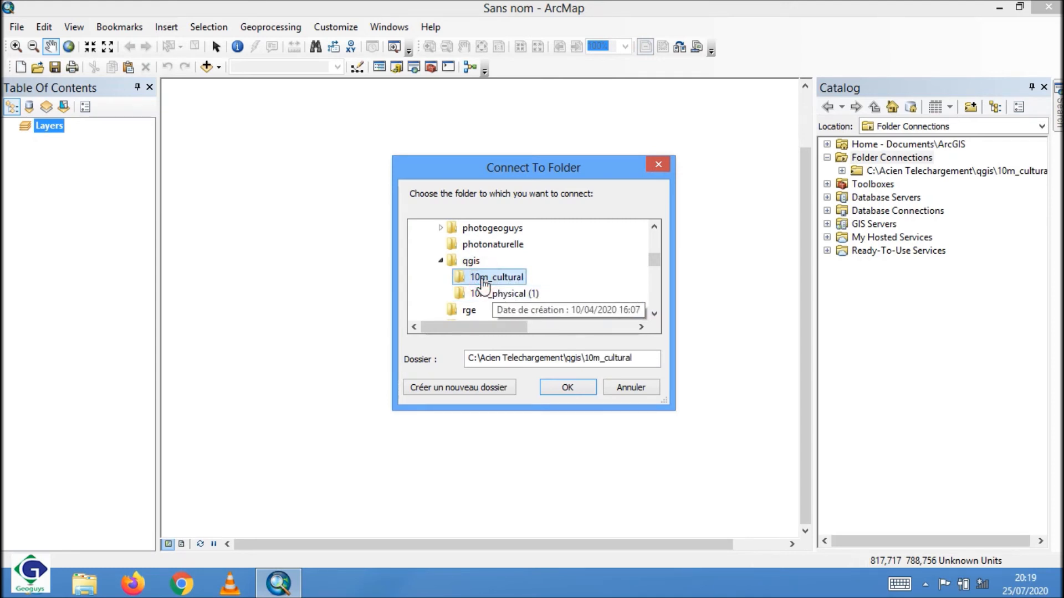
click(571, 389)
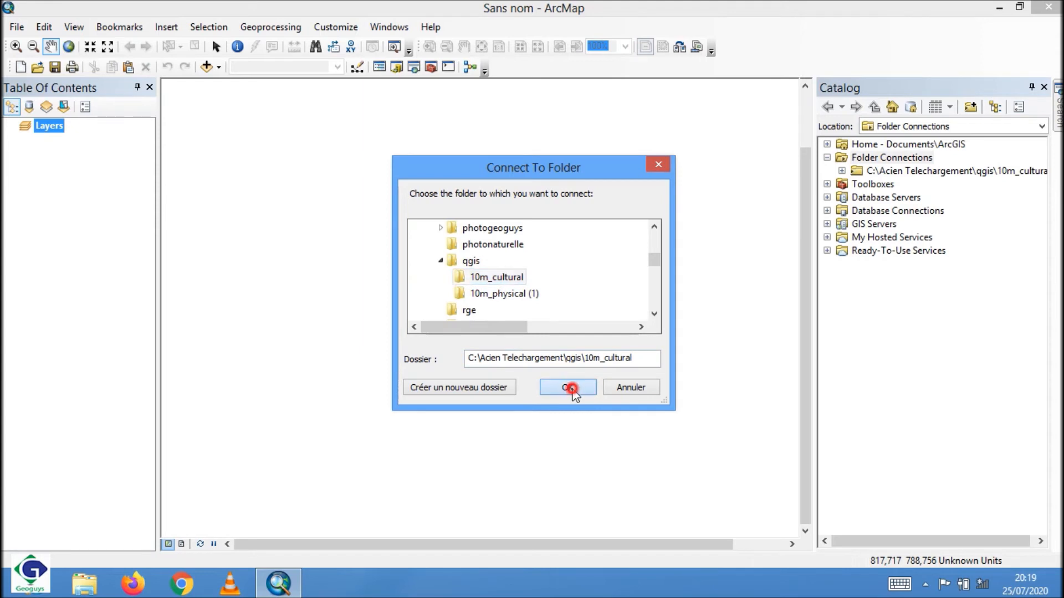
click(571, 389)
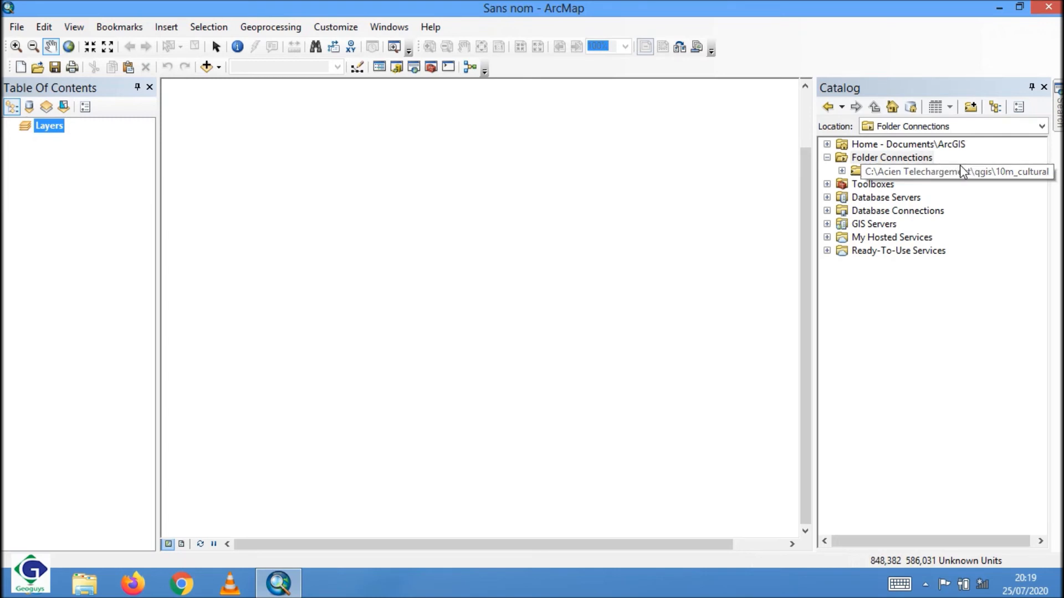
Expand the connected 10m_cultural folder and add ne_10m_admin_0_countries.shp to the map
click(842, 171)
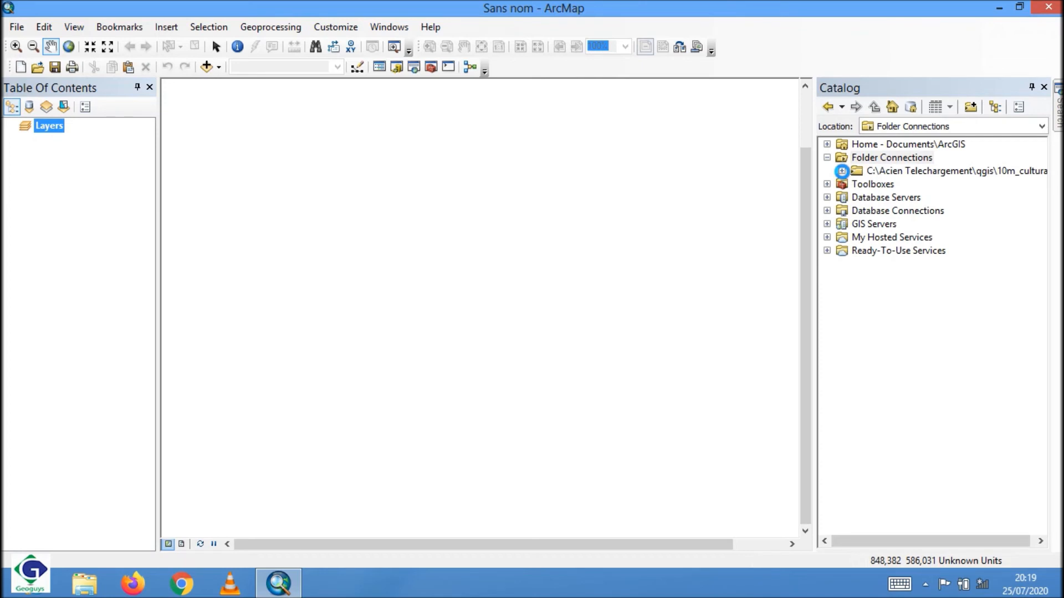
click(842, 171)
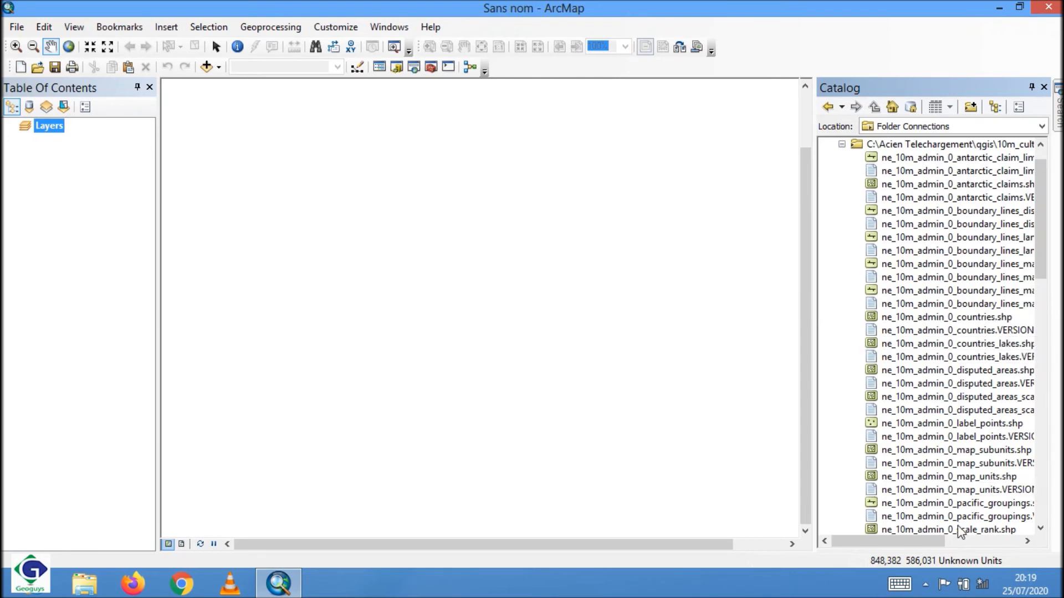
drag(920, 540, 952, 539)
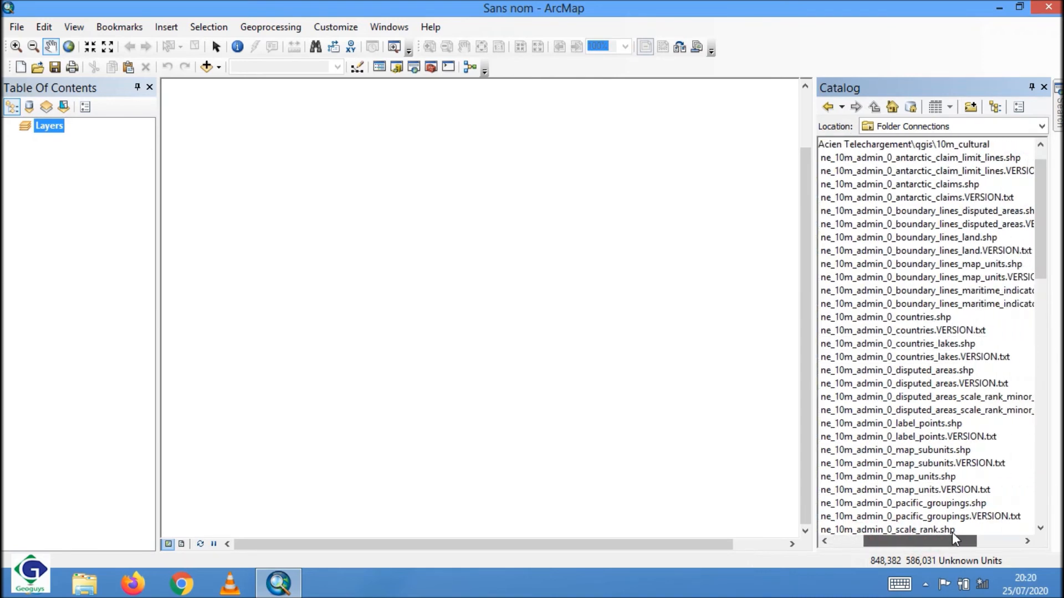
click(916, 318)
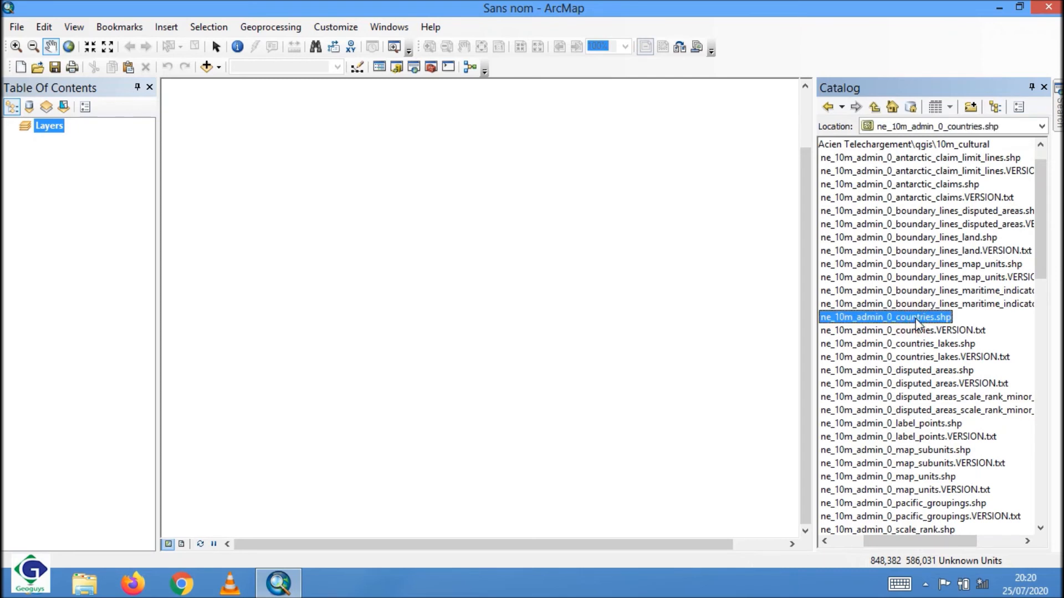
drag(915, 318, 750, 300)
drag(446, 257, 441, 243)
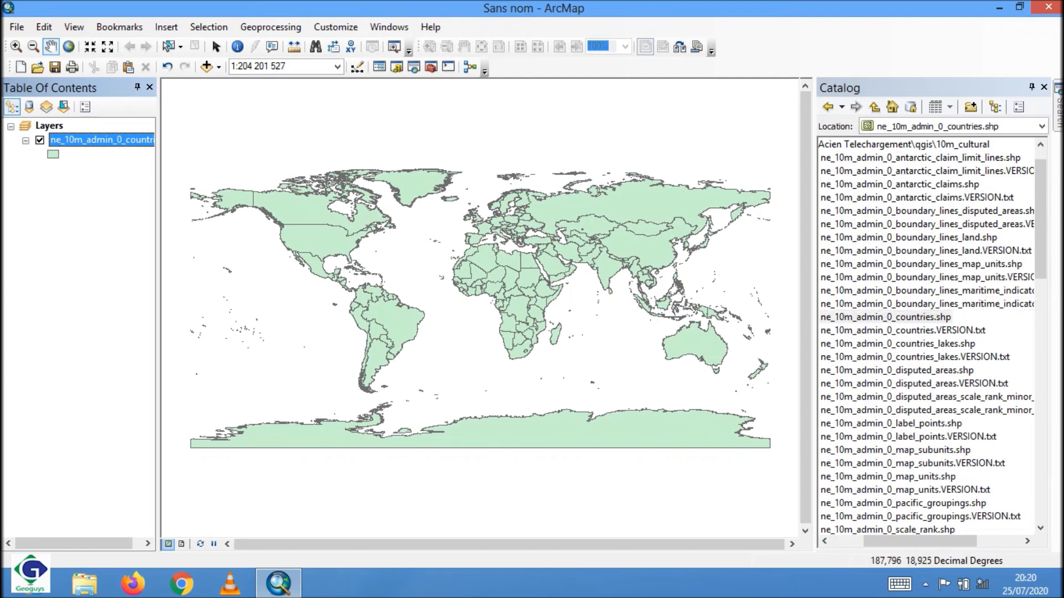
Add ne_10m_admin_1_states_provinces.shp from the 10m_cultural folder to the map and zoom in on central and eastern Africa
drag(1045, 269, 1053, 367)
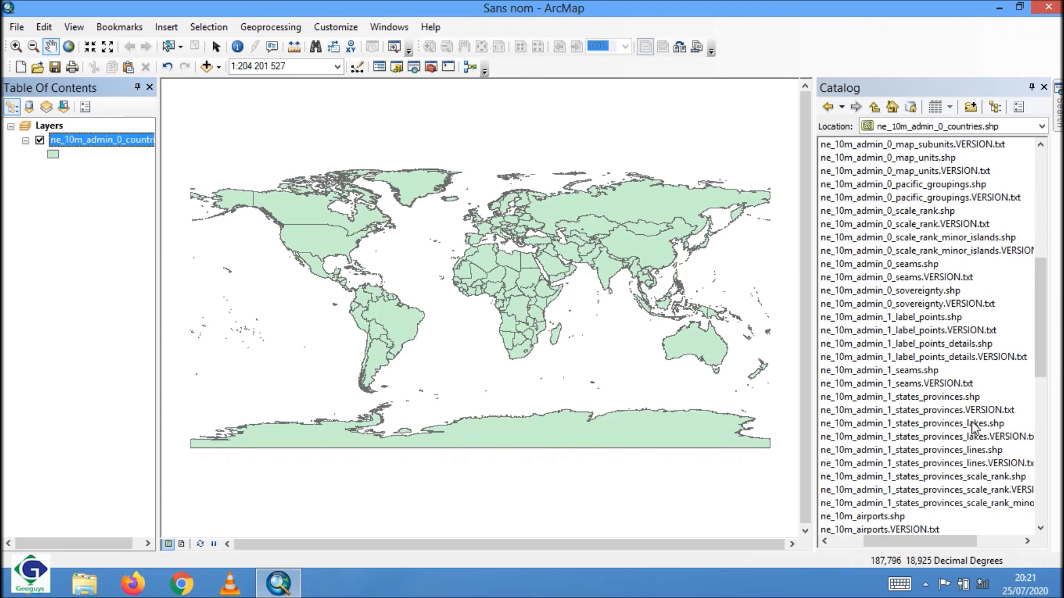
drag(949, 397, 499, 332)
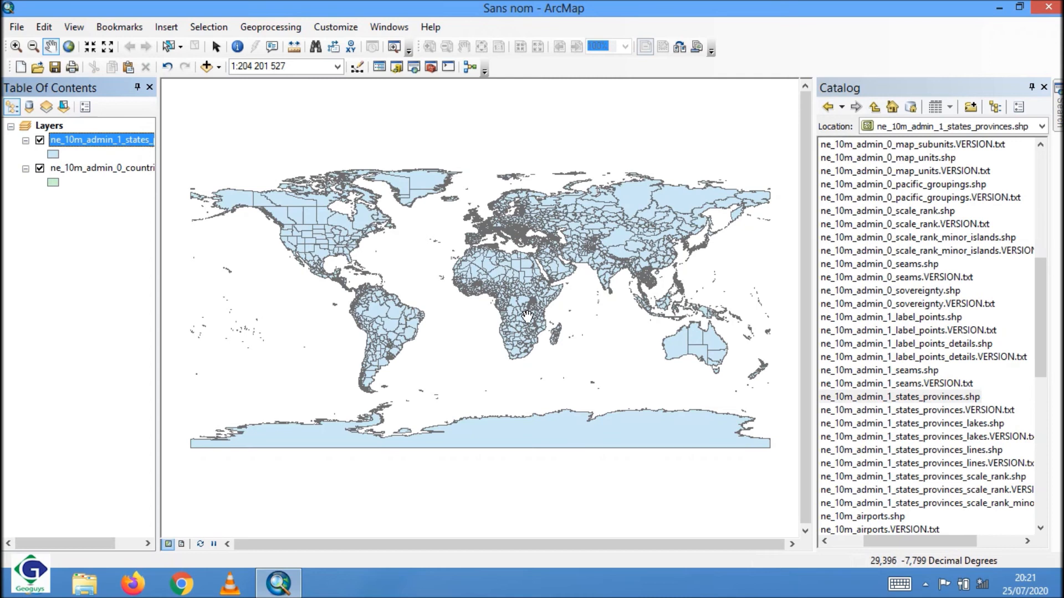
click(16, 46)
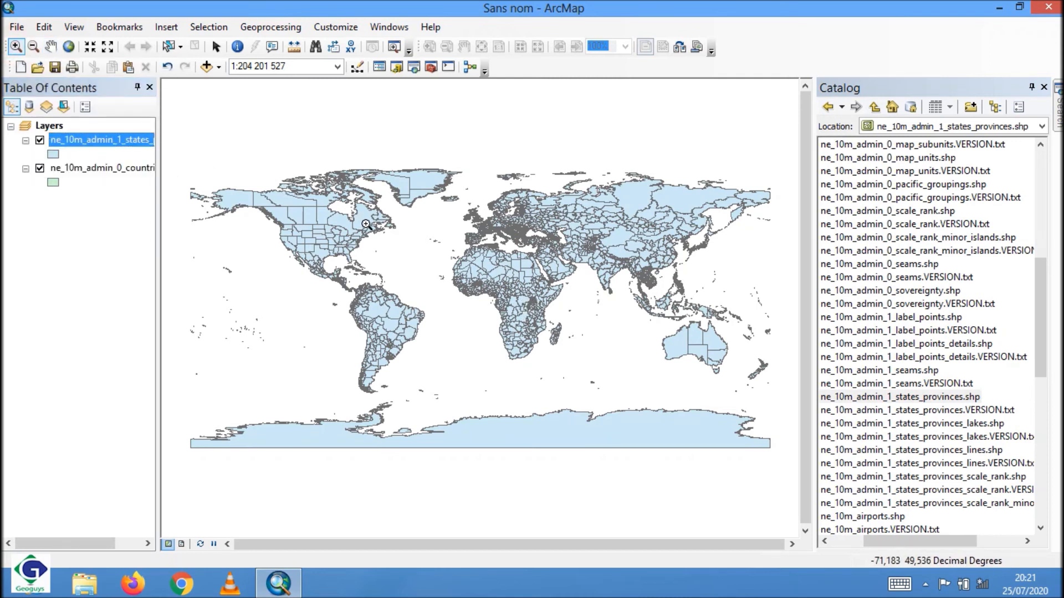
drag(487, 271, 588, 347)
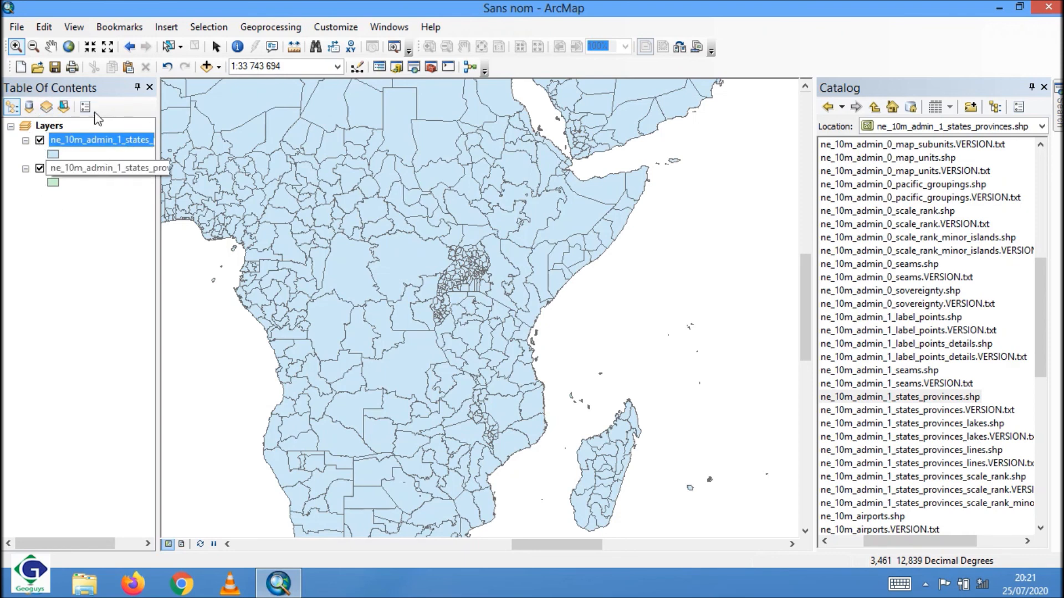
click(93, 143)
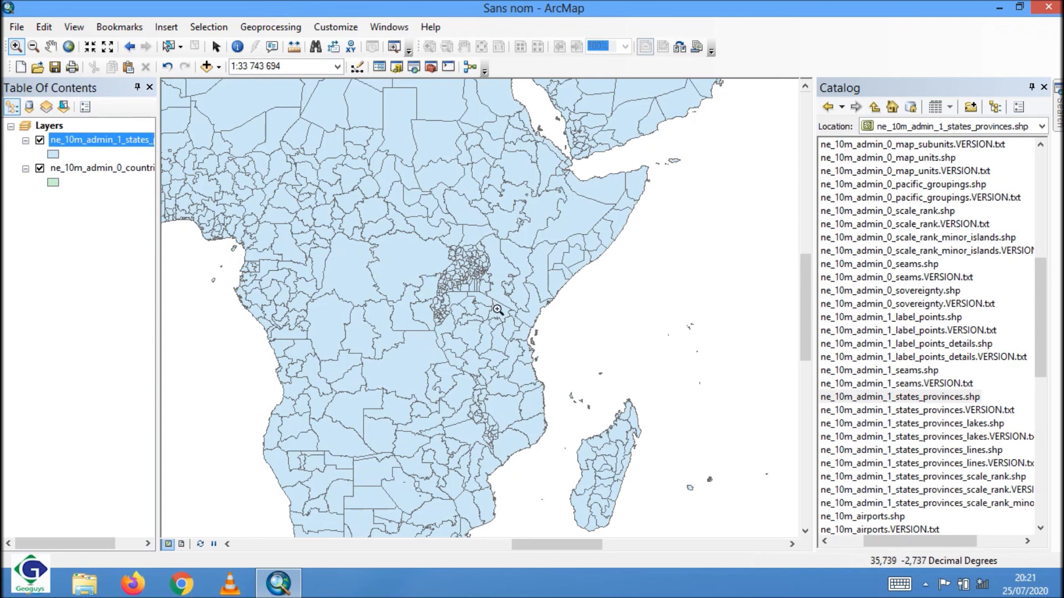